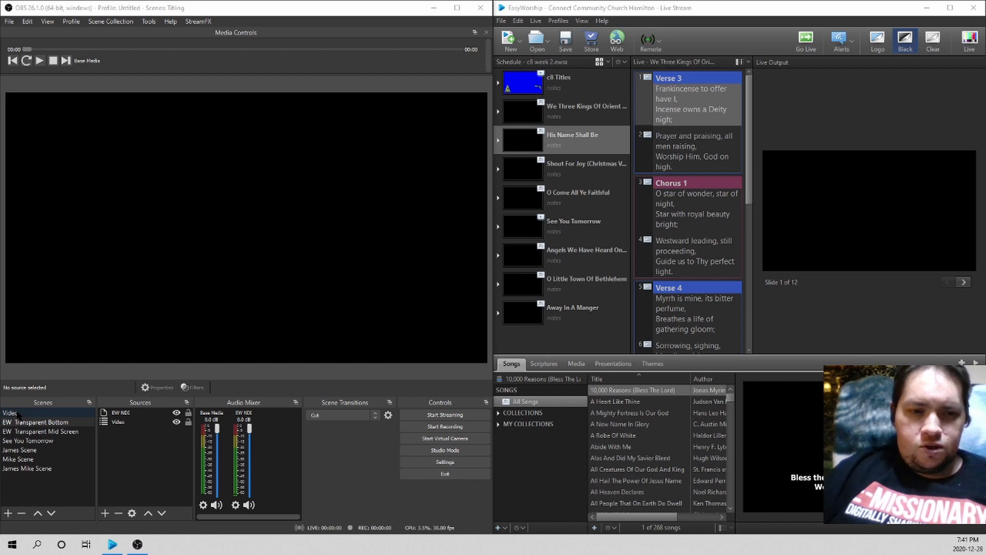
- Switch to the Video scene and view the properties of its Base Media source, leaving the settings as they are
left_click(15, 412)
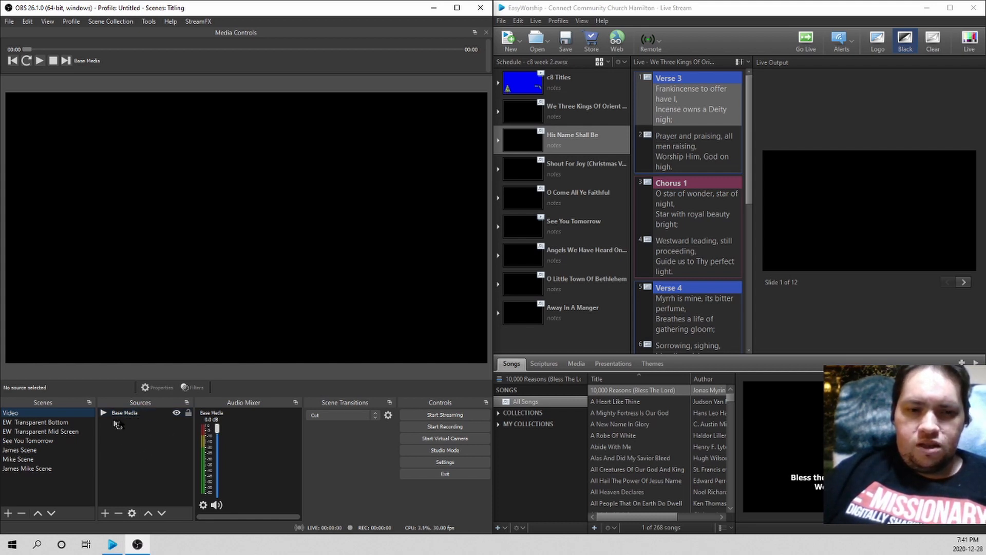
left_click(130, 416)
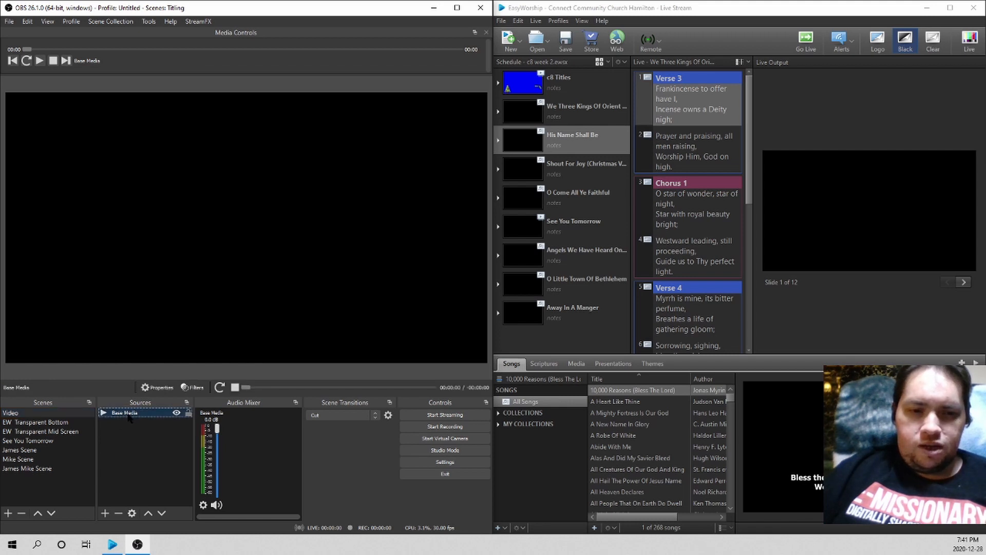
right_click(129, 418)
left_click(150, 407)
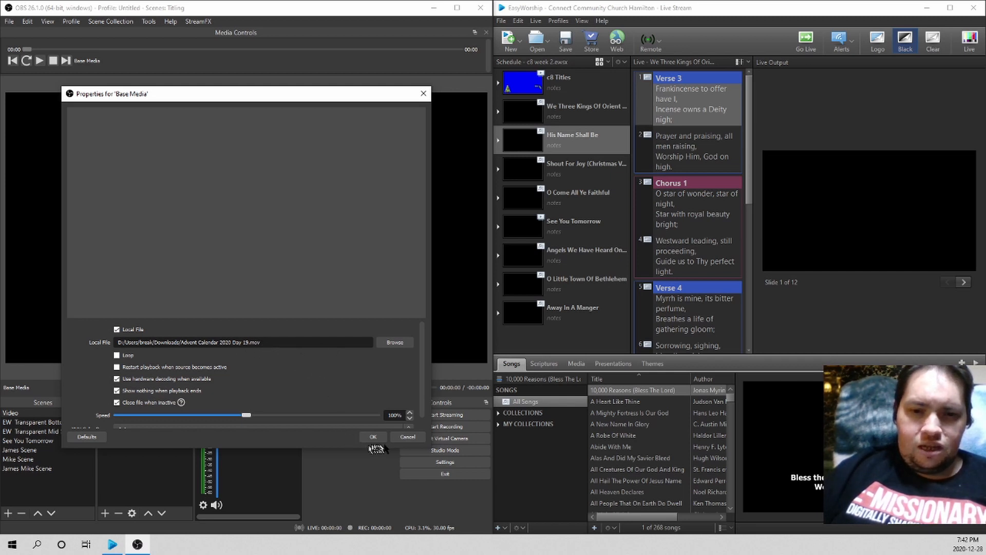
left_click(409, 437)
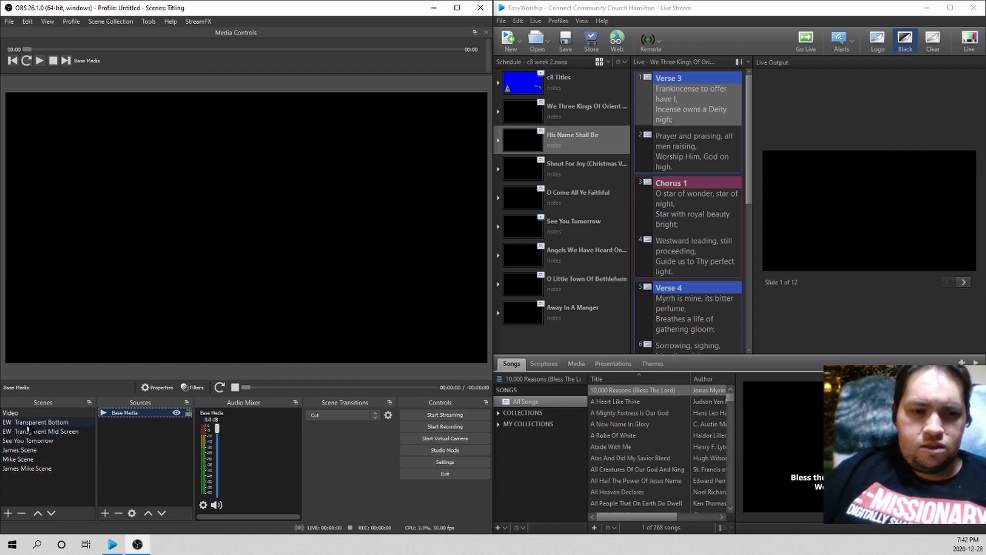
- Switch to the EW Transparent Bottom scene and check the EW NDI source's properties, including its source name
left_click(43, 422)
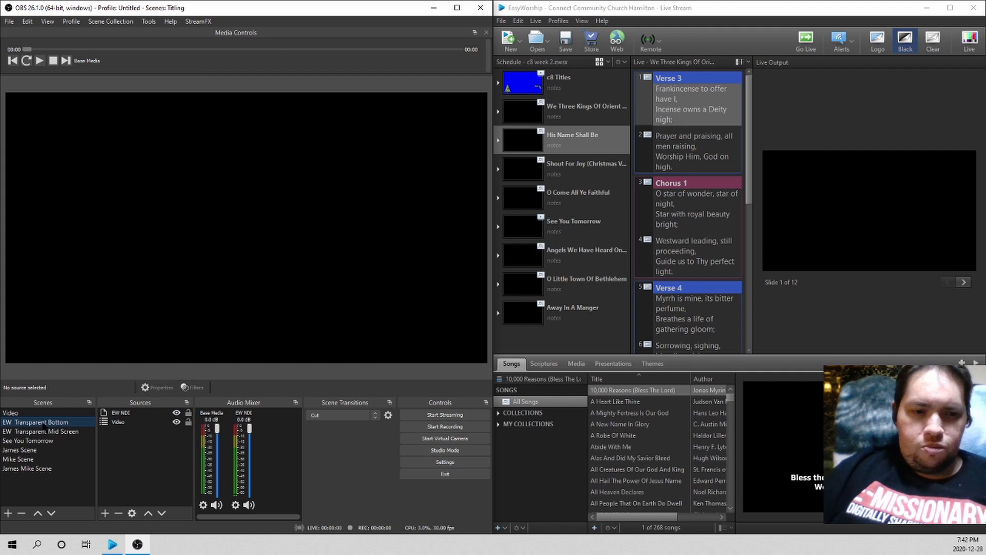
left_click(125, 414)
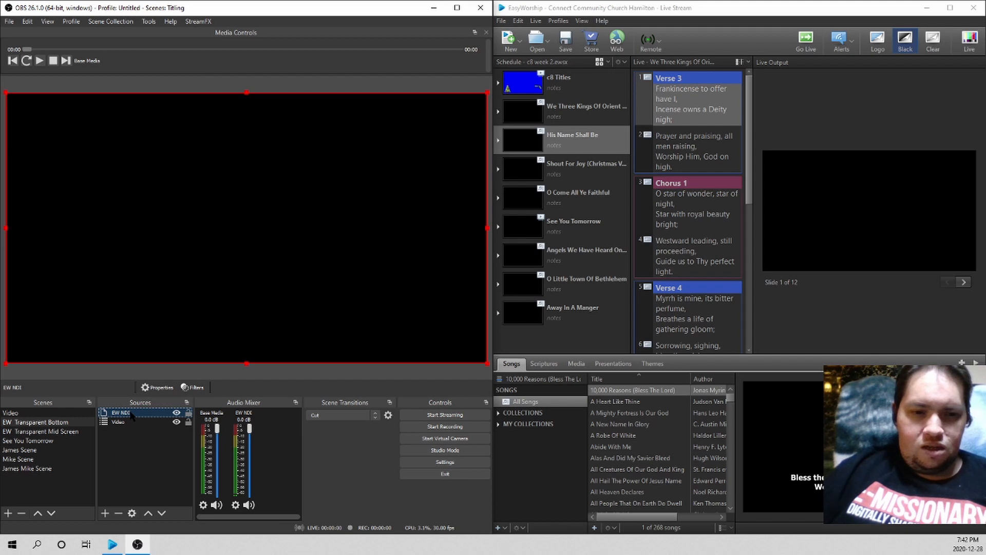
right_click(132, 416)
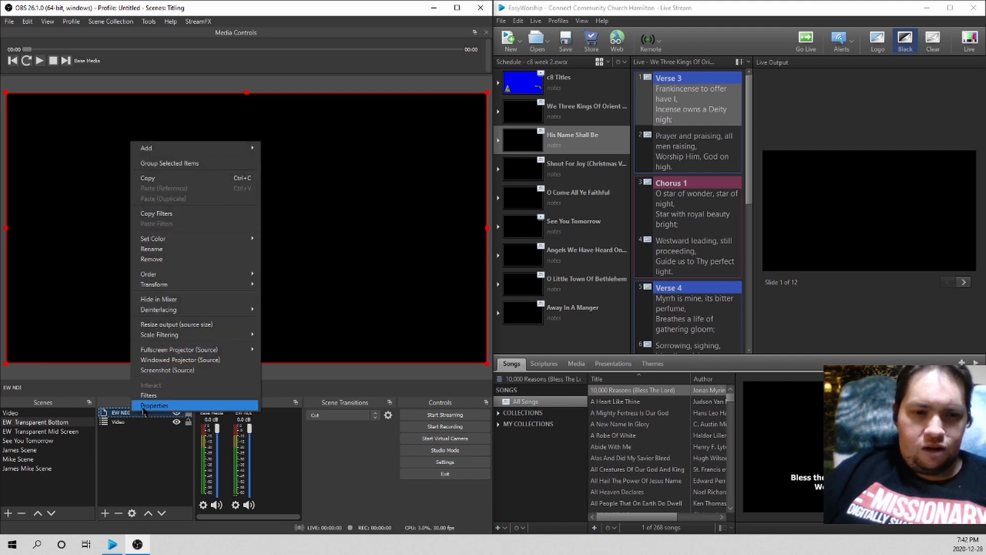
left_click(149, 406)
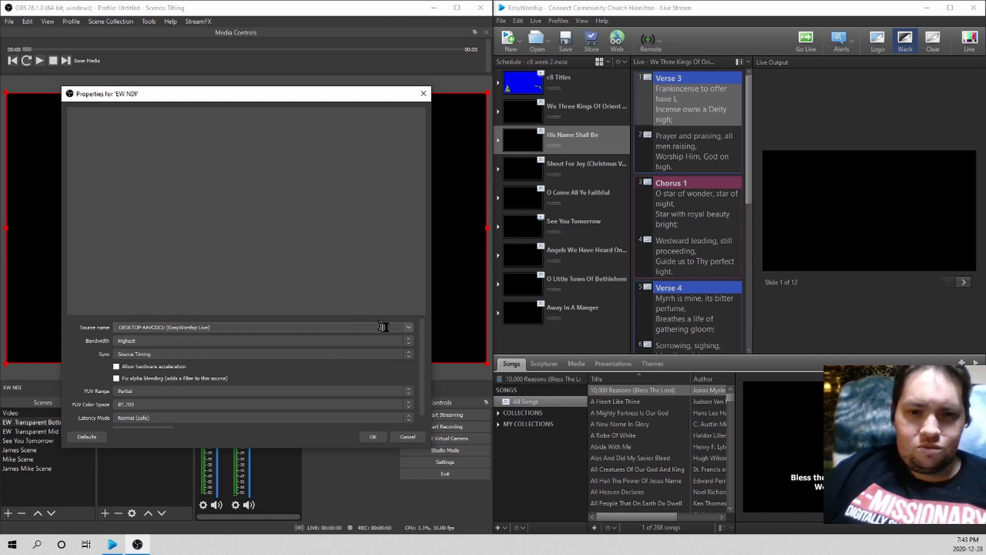
left_click(408, 328)
left_click(405, 328)
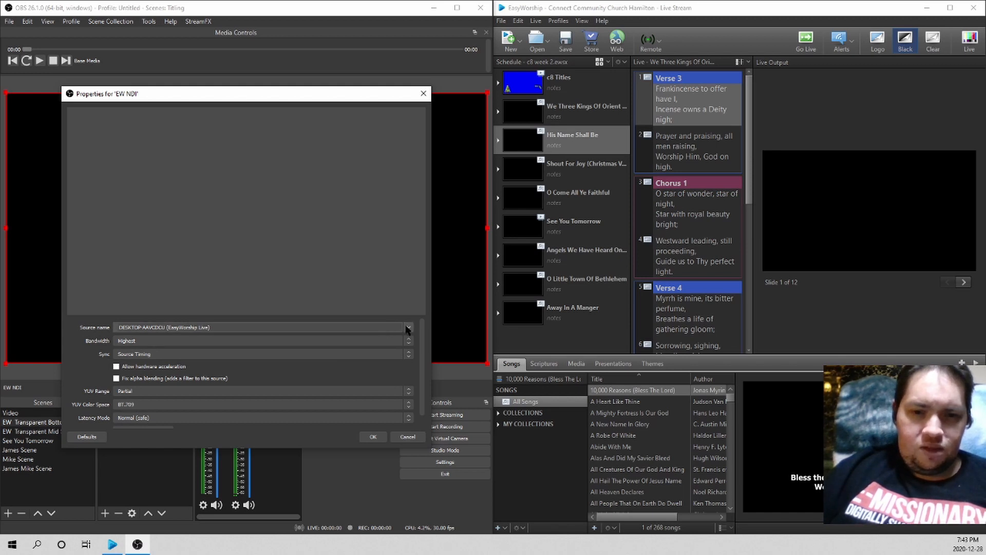
left_click(373, 437)
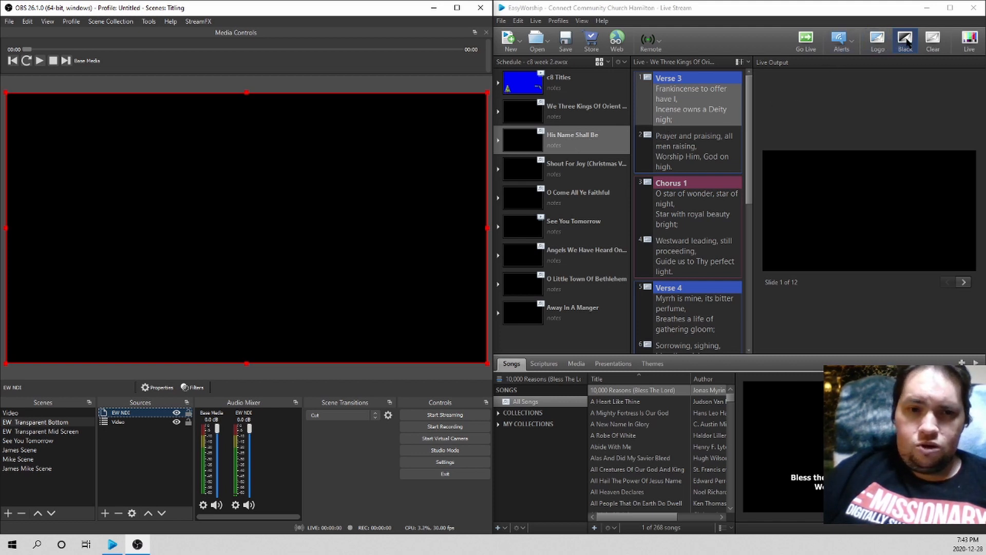
- Turn off the black output in EasyWorship and switch OBS to the EW Transparent Mid Screen scene
left_click(907, 43)
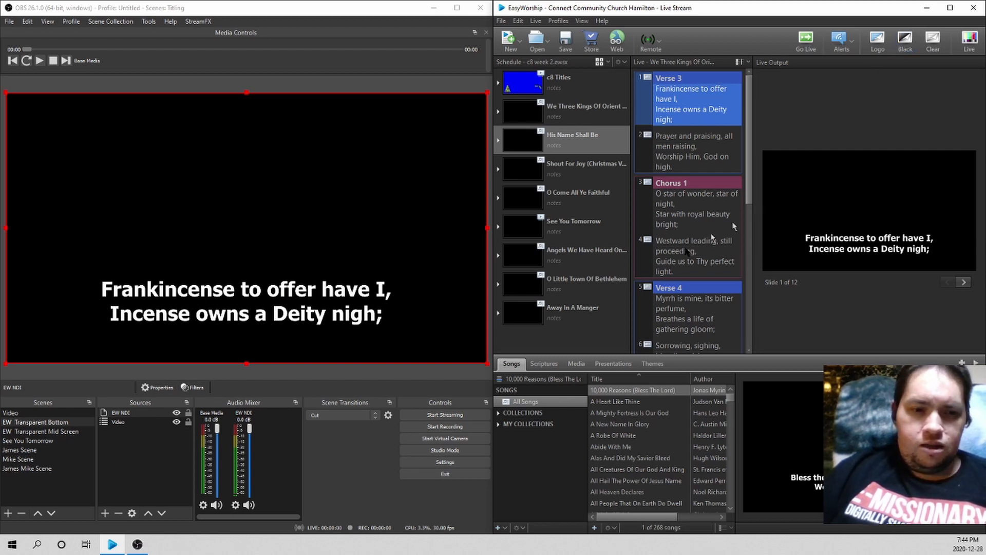
left_click(63, 435)
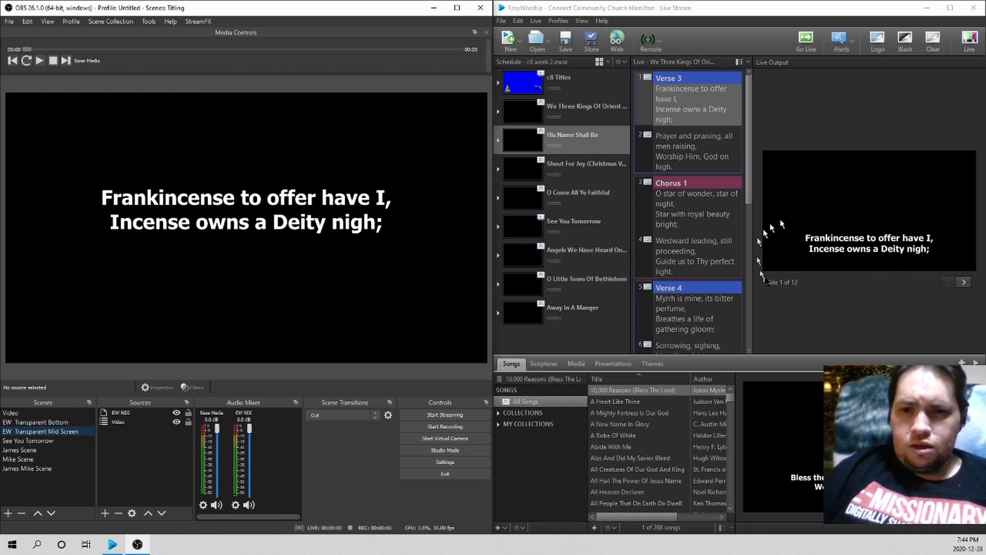
- Send the c8 Titles schedule item live in EasyWorship
left_click(553, 81)
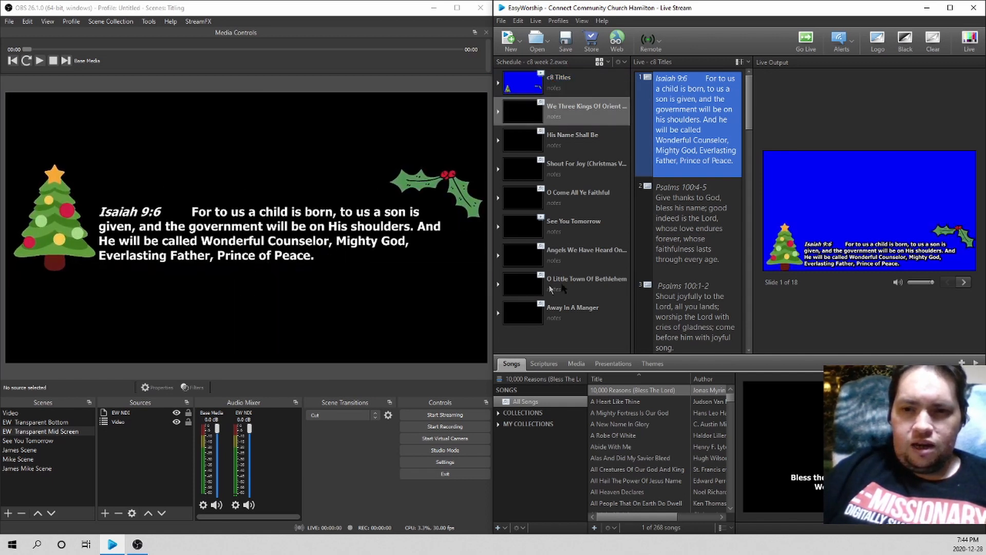
left_click(549, 85)
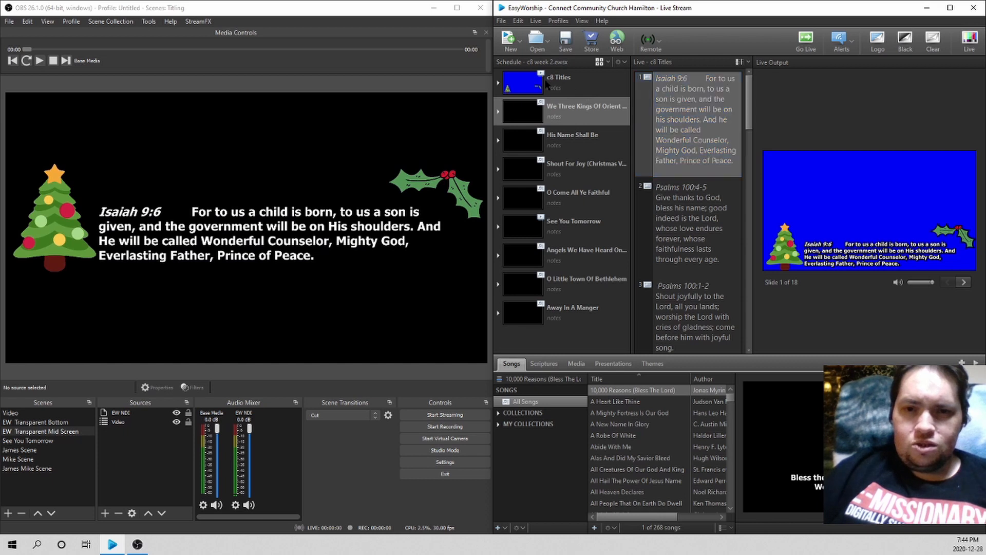
right_click(547, 84)
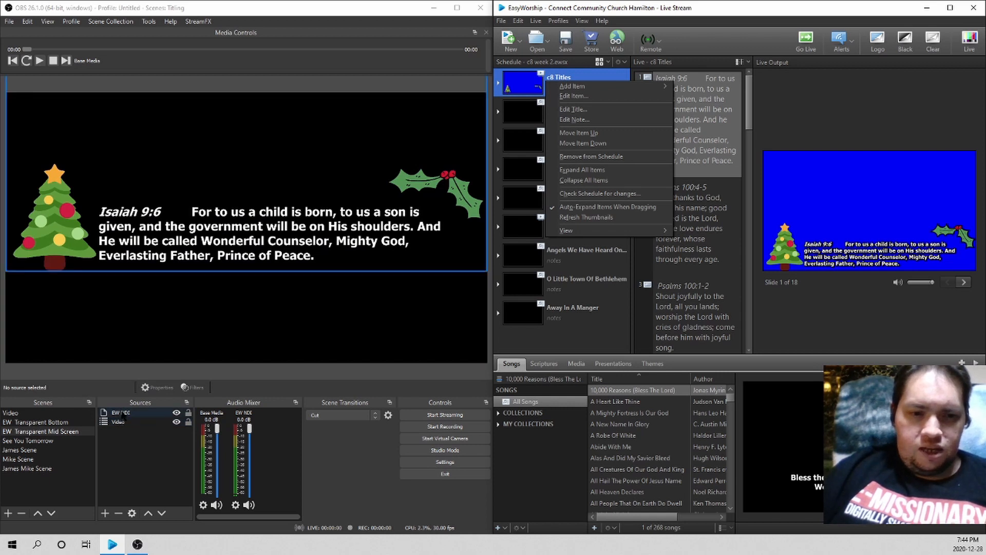
left_click(128, 423)
left_click(123, 417)
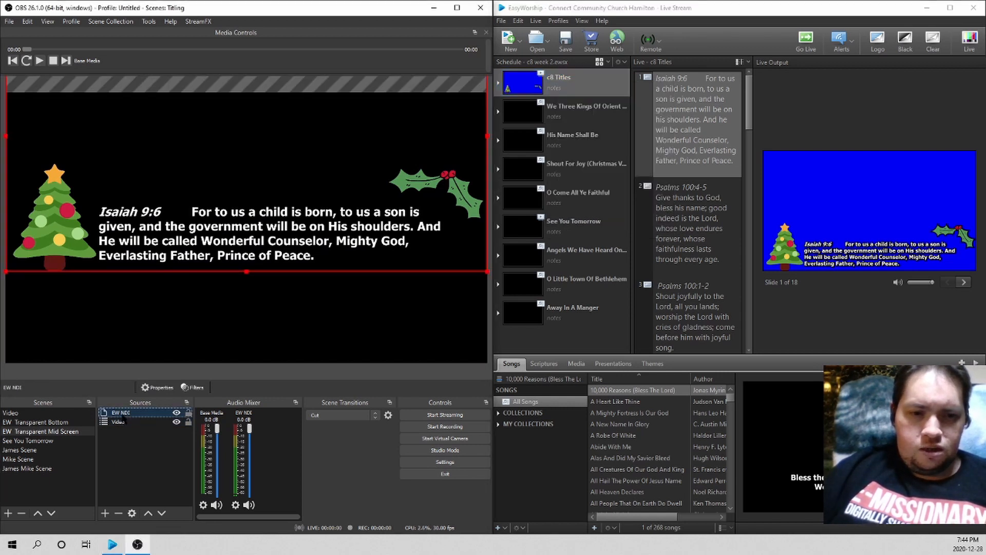
right_click(124, 418)
left_click(146, 409)
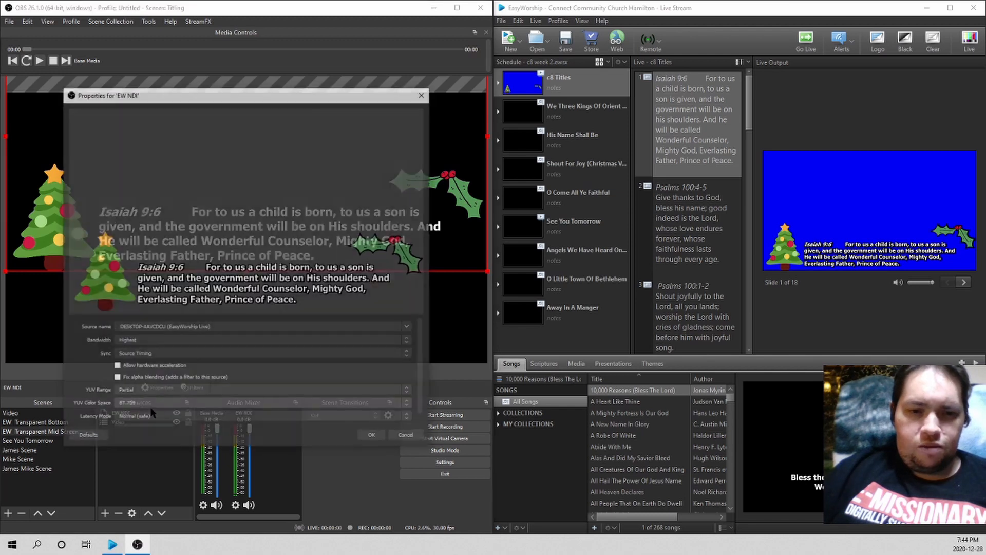
left_click(408, 436)
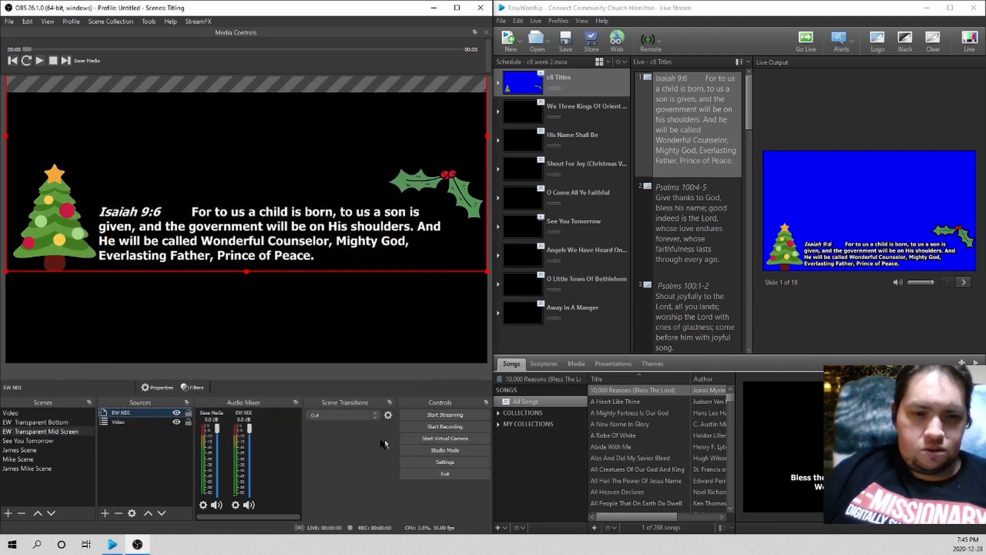
- Examine the Chroma Key filter settings on the EW NDI source in OBS, including key color and similarity
right_click(128, 414)
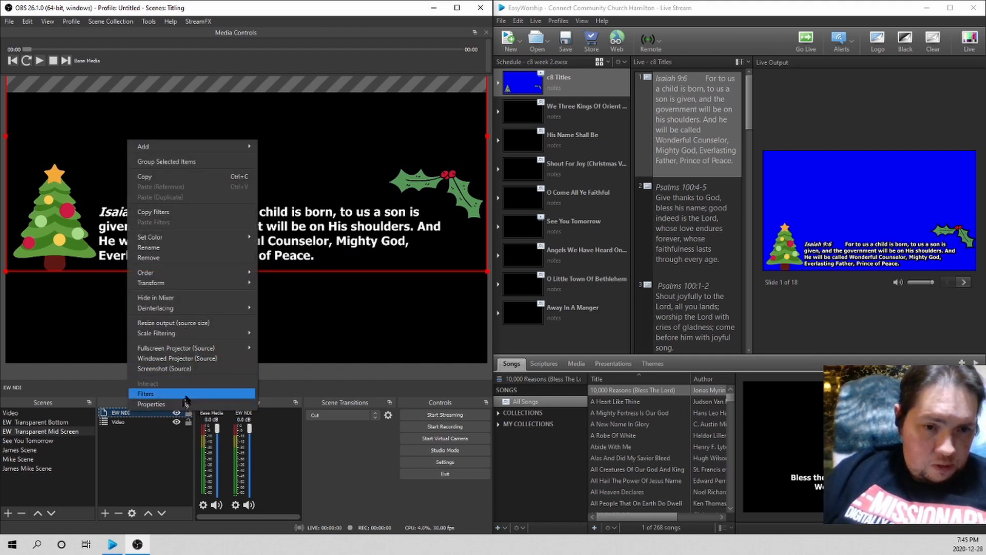
left_click(186, 394)
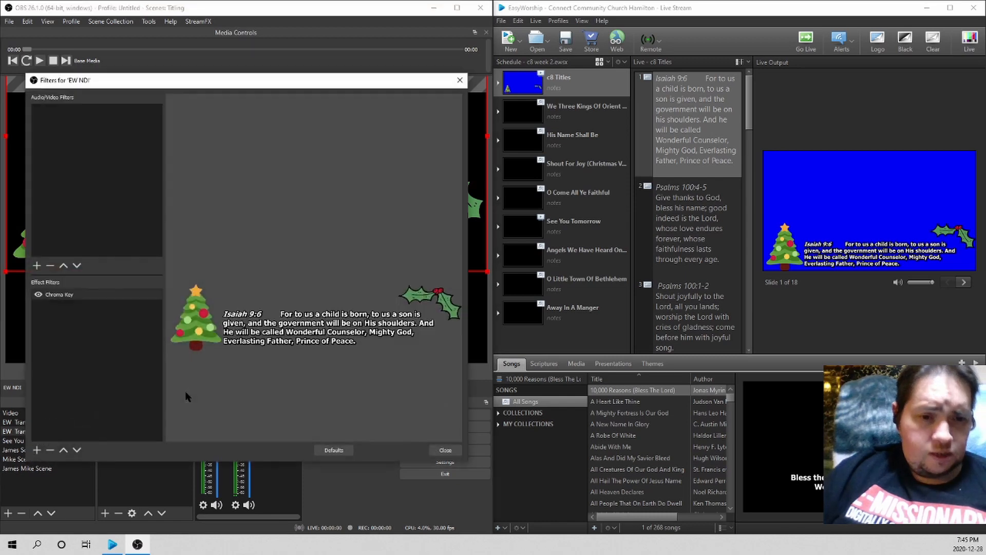
left_click(79, 297)
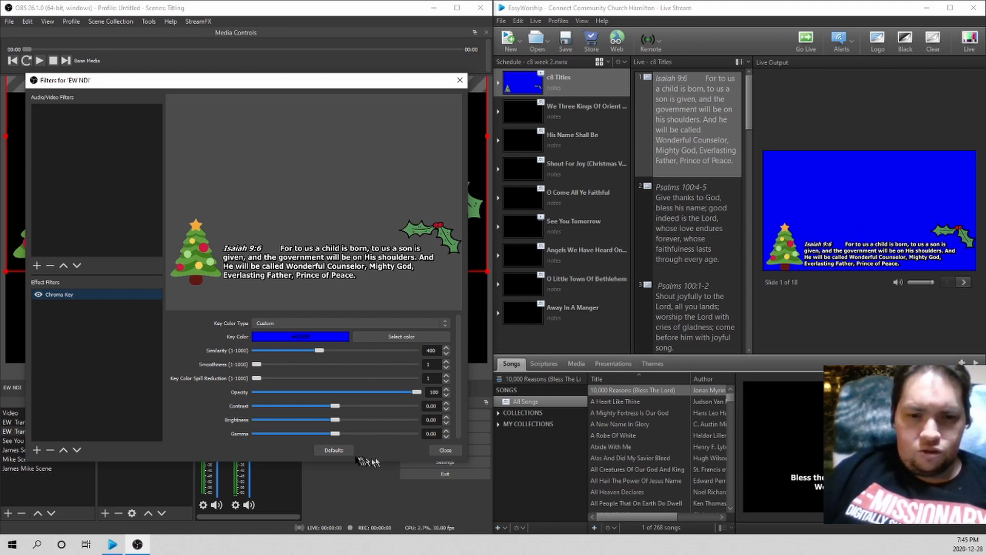
left_click(446, 452)
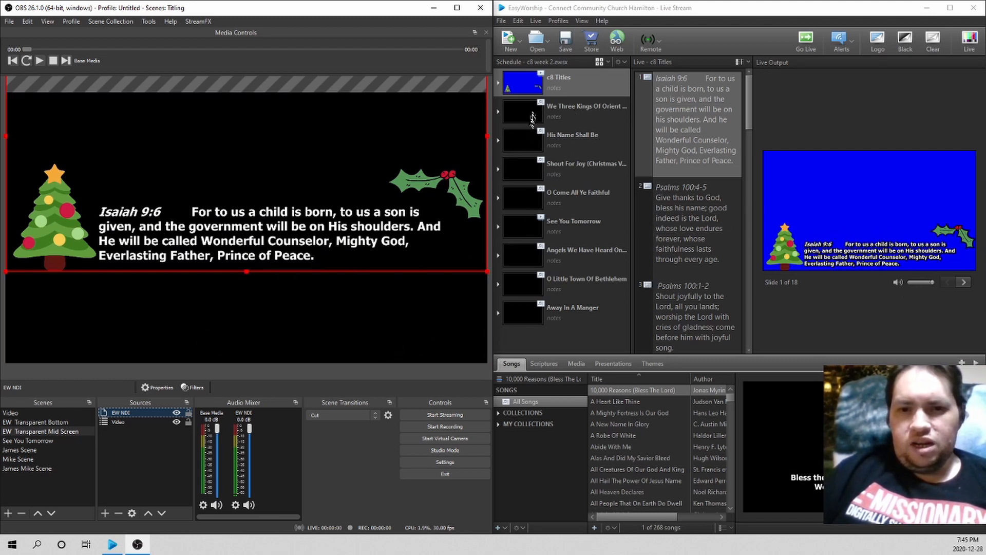
- Send the song We Three Kings Of Orient live from the EasyWorship schedule
double_click(562, 108)
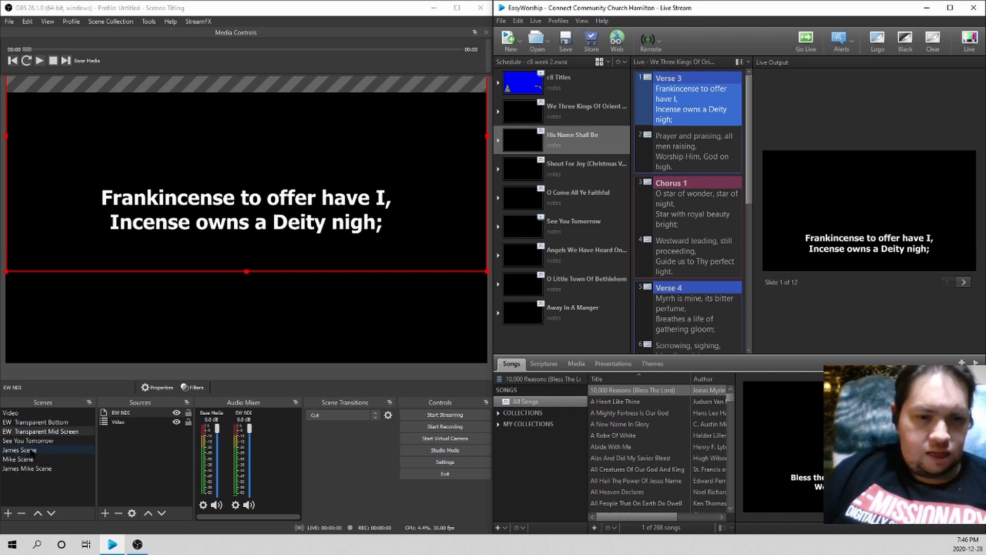
- Activate the first single-speaker scene in OBS and look through its name text, Lower 3rd and Video sources
left_click(20, 450)
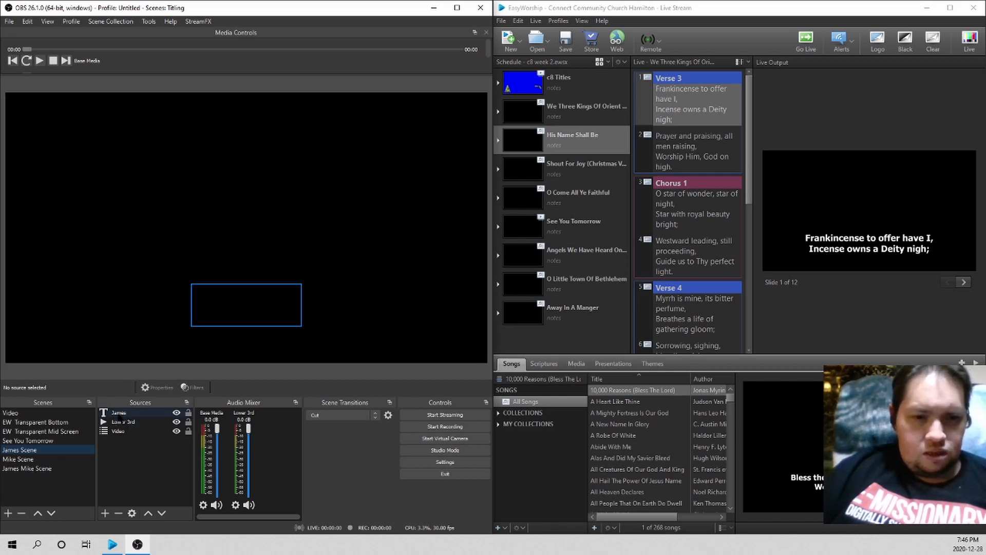
left_click(117, 414)
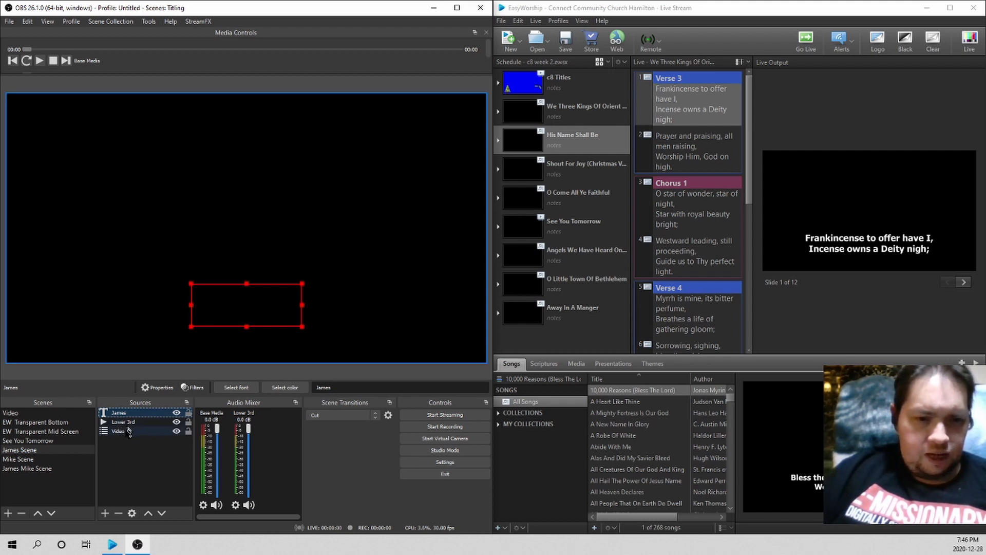
left_click(122, 432)
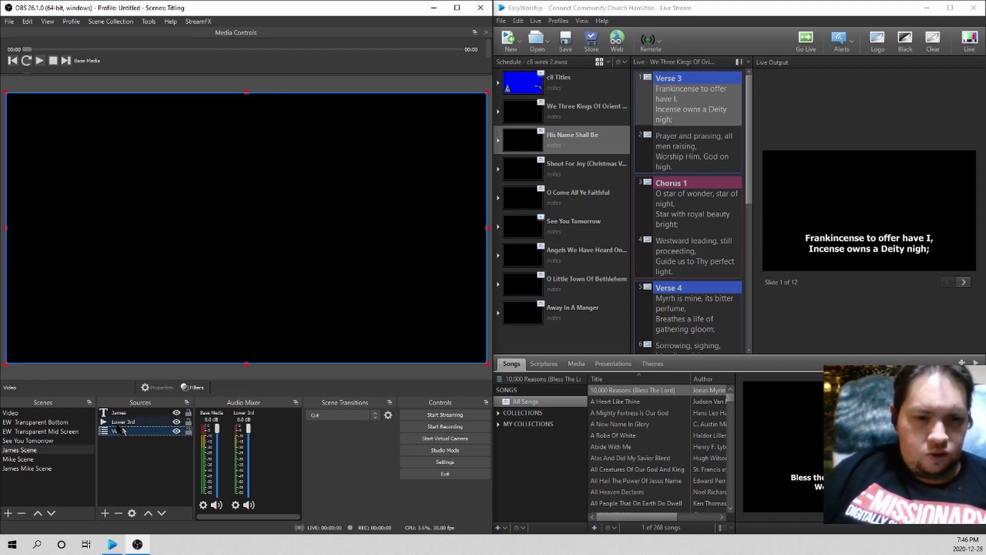
left_click(126, 422)
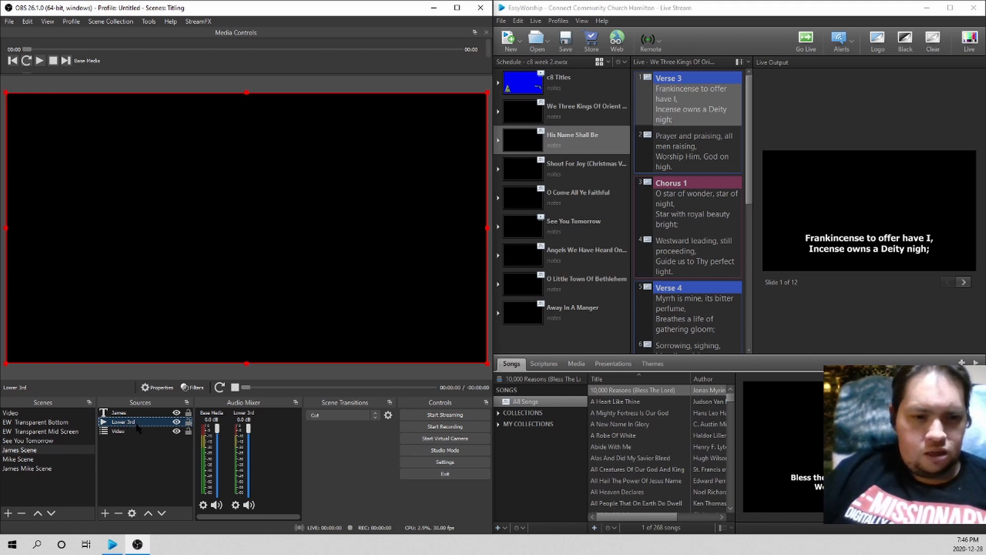
left_click(22, 443)
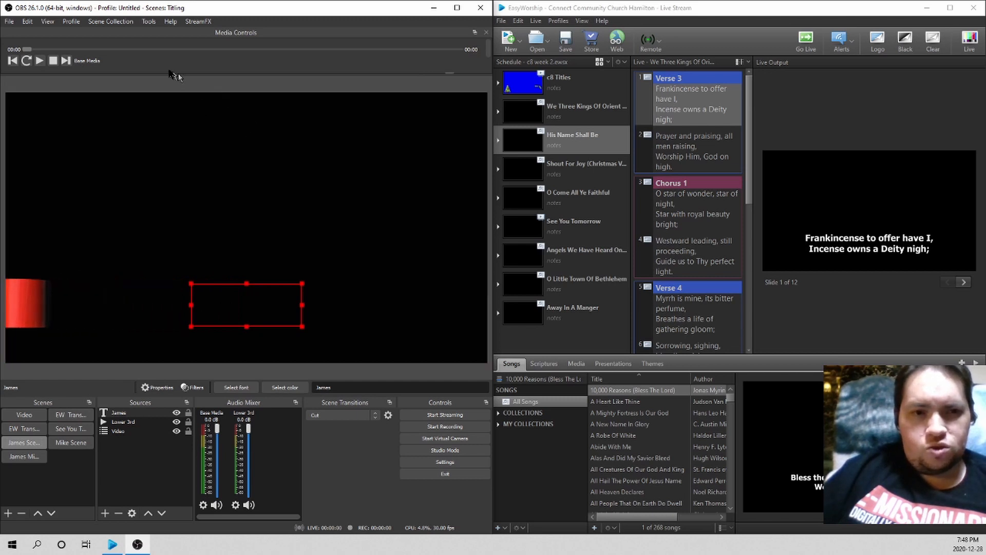
- Open the loaded scripts and inspect the mode, source, delay and duration settings of visibility-timer.lua
left_click(151, 23)
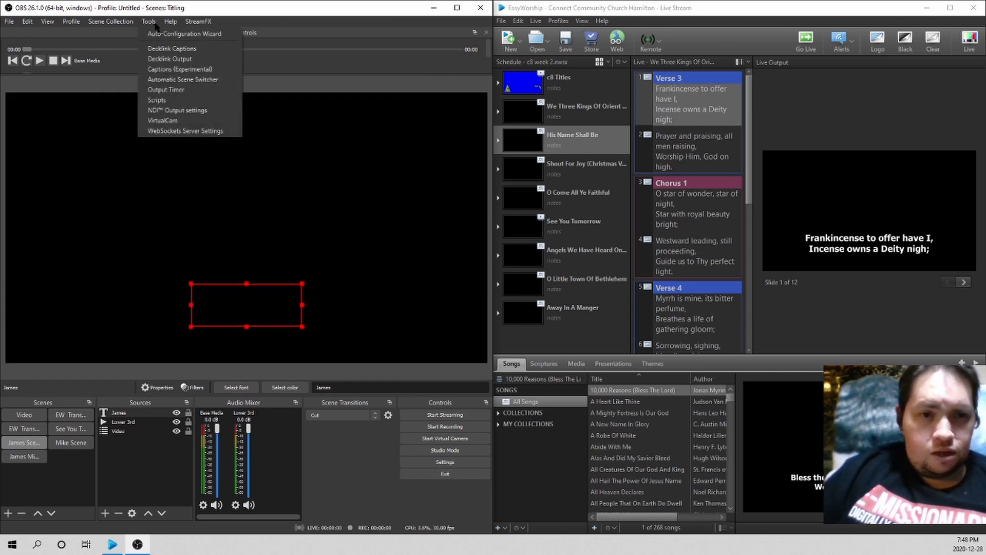
left_click(183, 100)
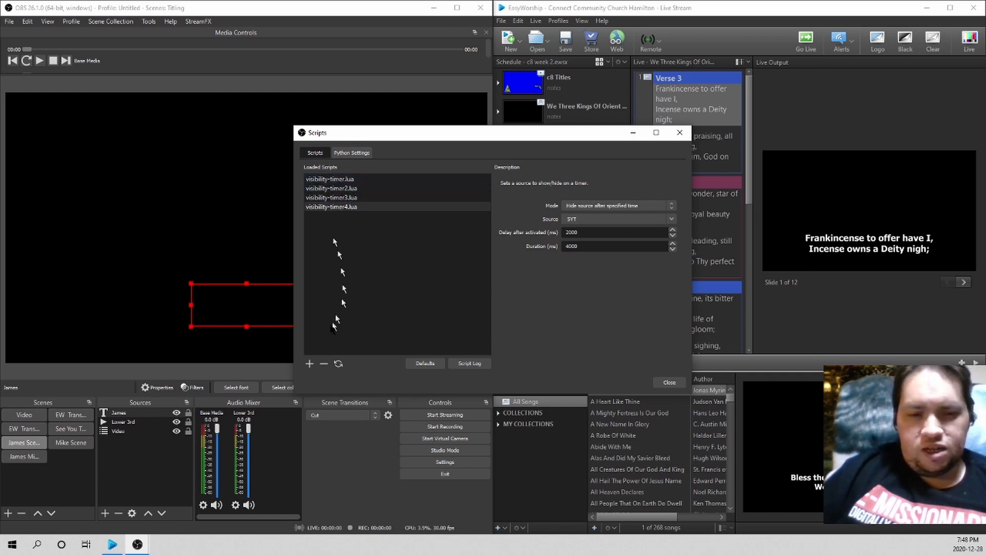
left_click(126, 432)
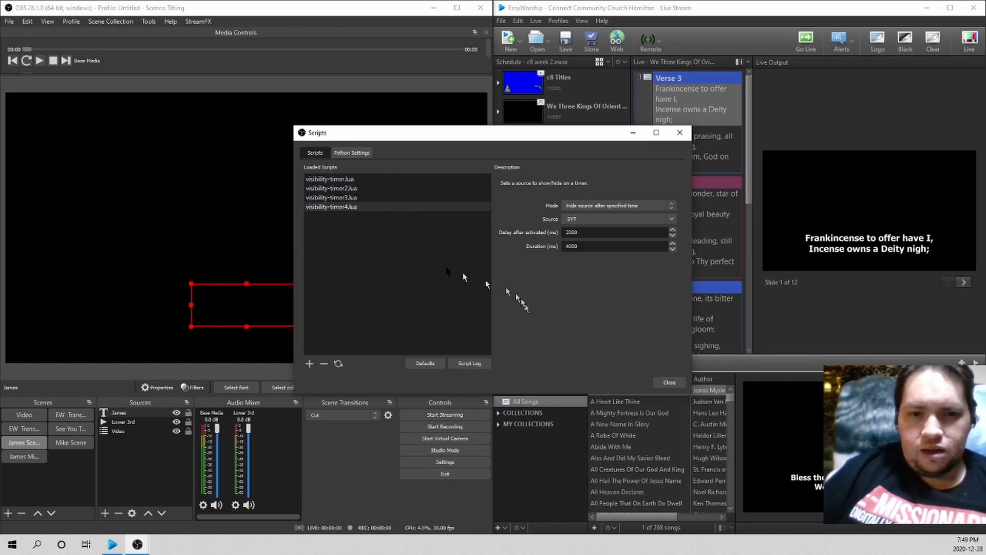
left_click(342, 180)
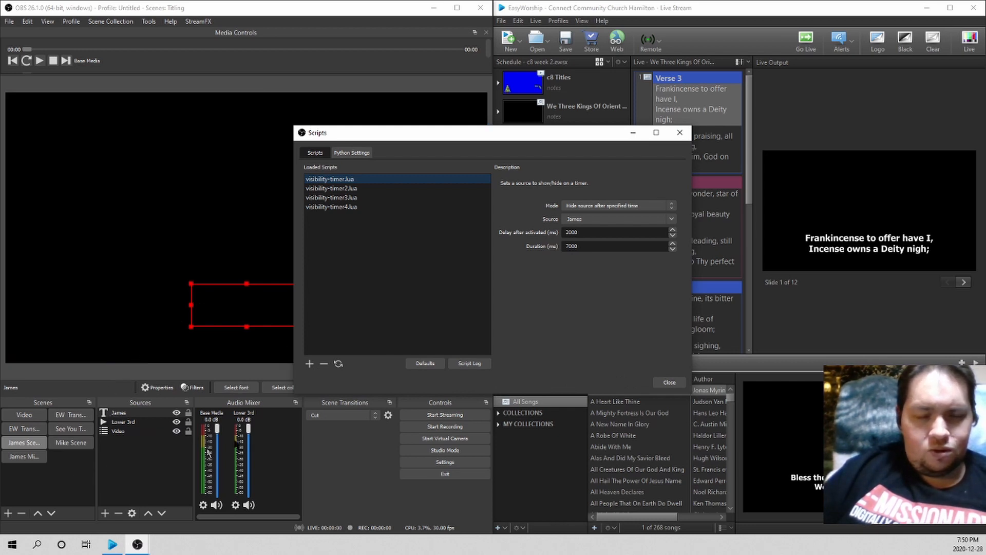
left_click(669, 383)
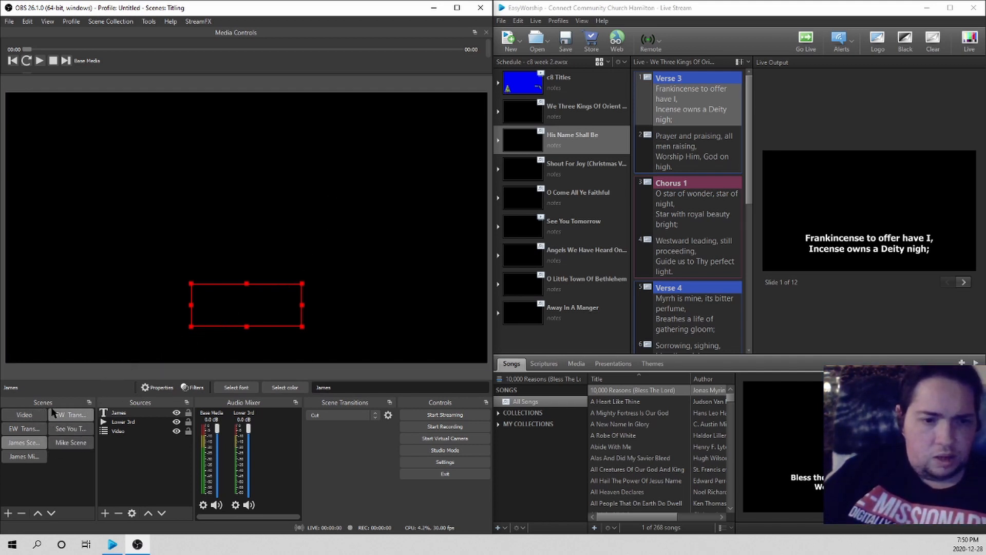
- Switch to the Video scene and stop the Base Media playback
left_click(31, 418)
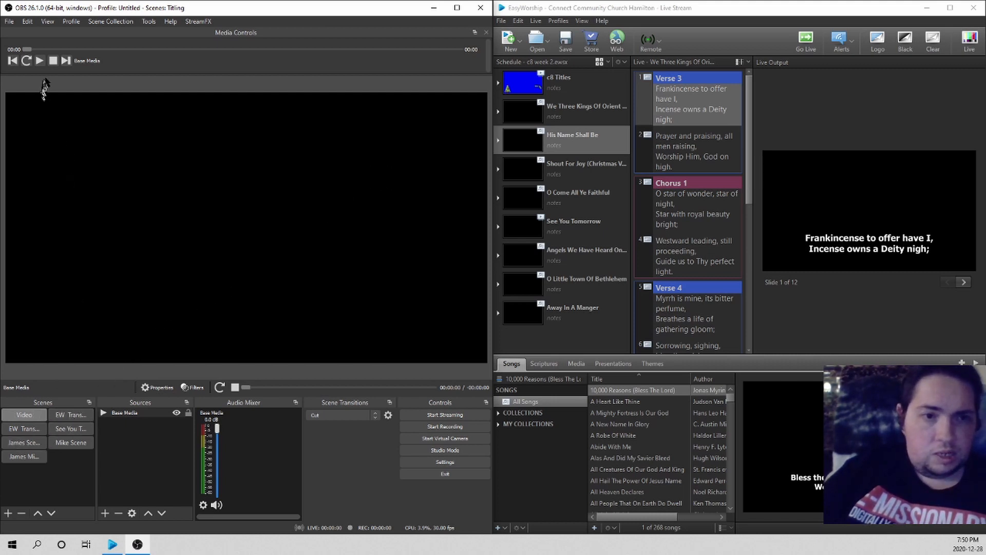
left_click(54, 62)
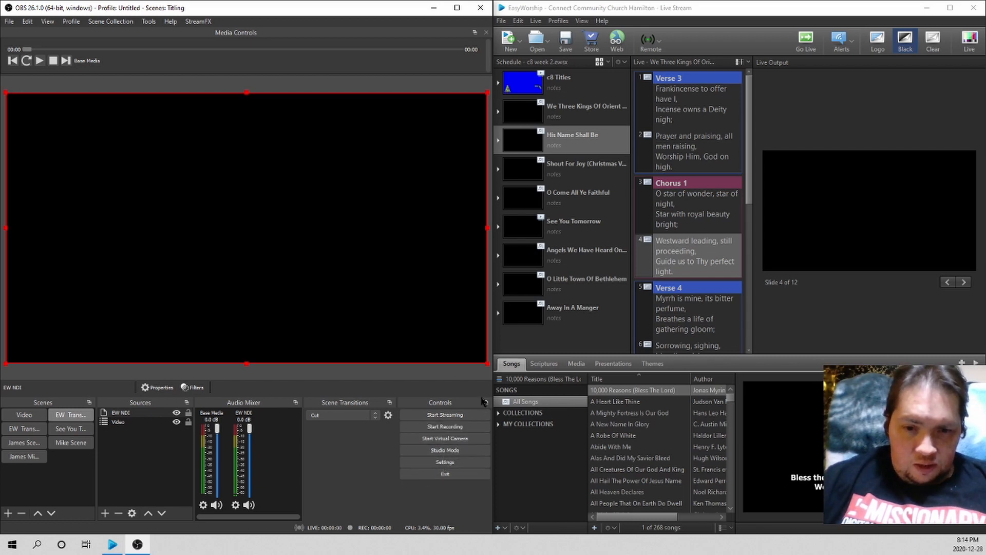
- Start recording in OBS and play the Base Media video with the EasyWorship output blacked out
left_click(438, 427)
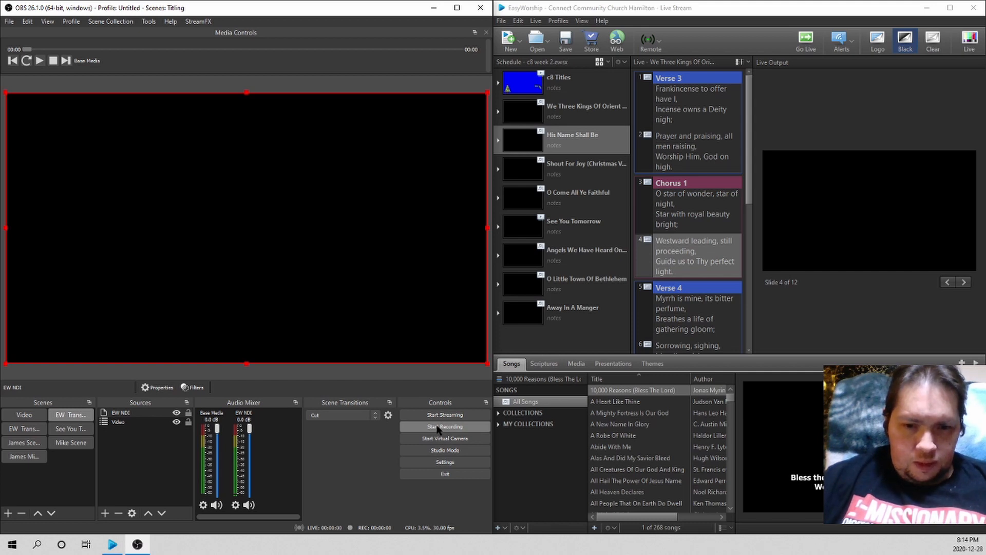
left_click(39, 61)
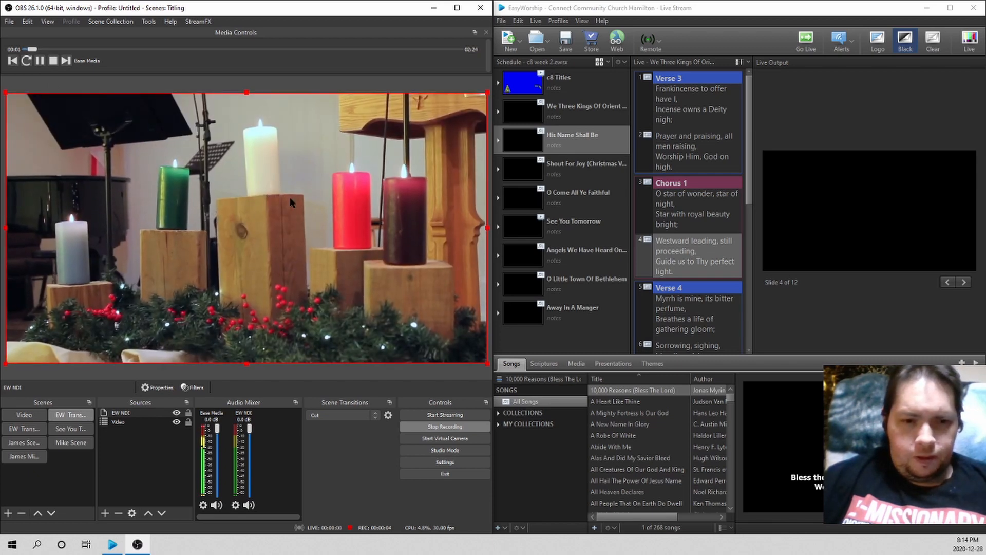
left_click(904, 51)
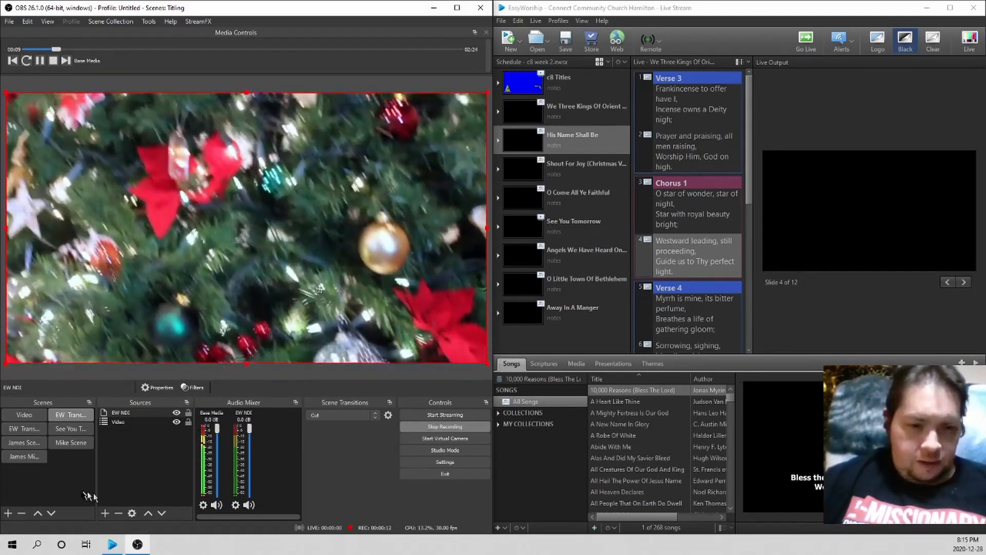
- Show the OBS scenes as a list and activate the first single-speaker scene to bring up its lower-third title
right_click(56, 483)
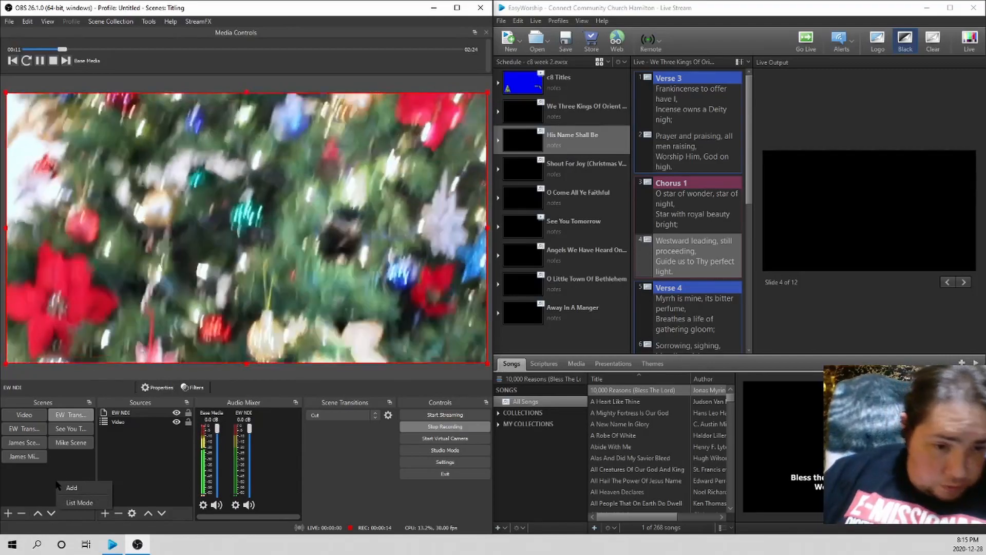
left_click(80, 503)
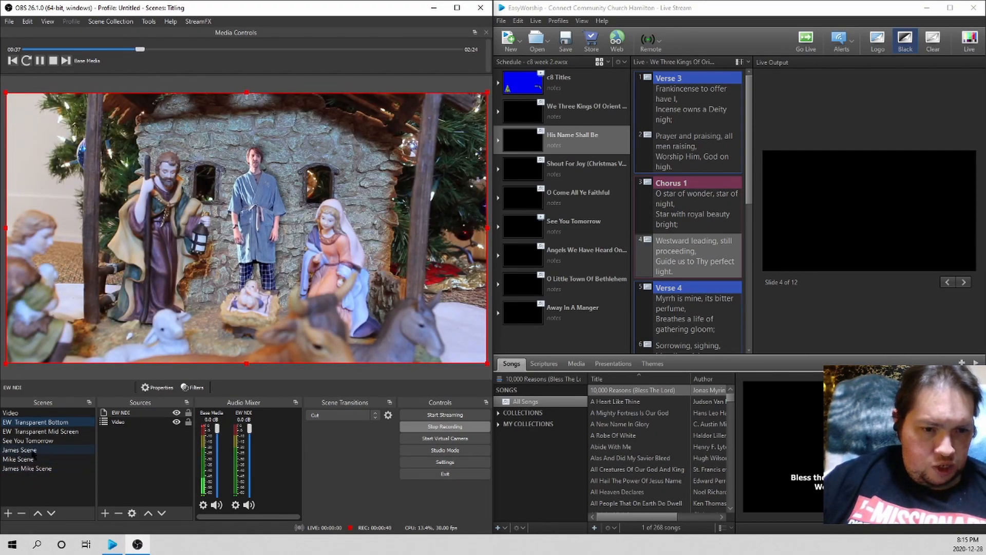
left_click(33, 450)
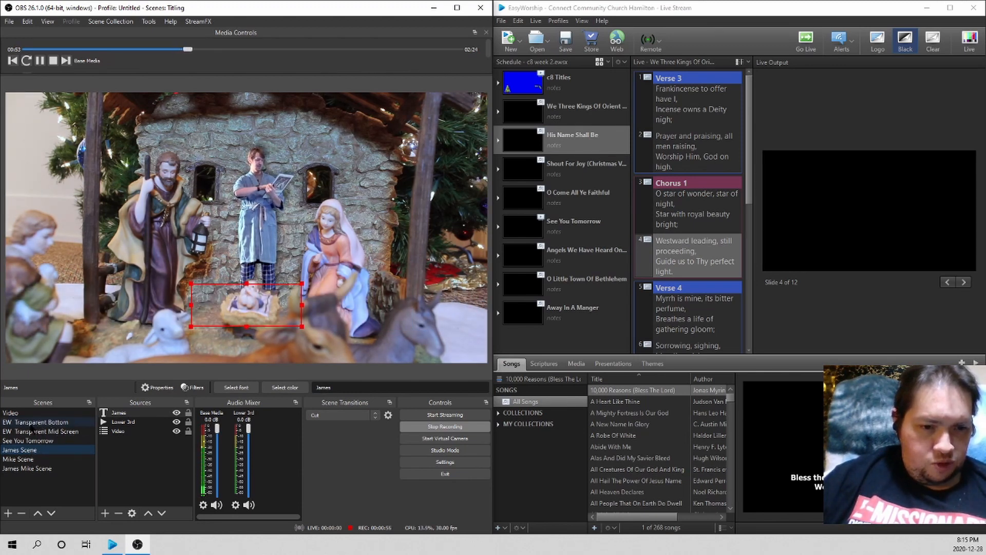
- Activate the EW Transparent Bottom scene, show the Isaiah 9:6 slide of c8 Titles live from EasyWorship, and black the output again
left_click(30, 425)
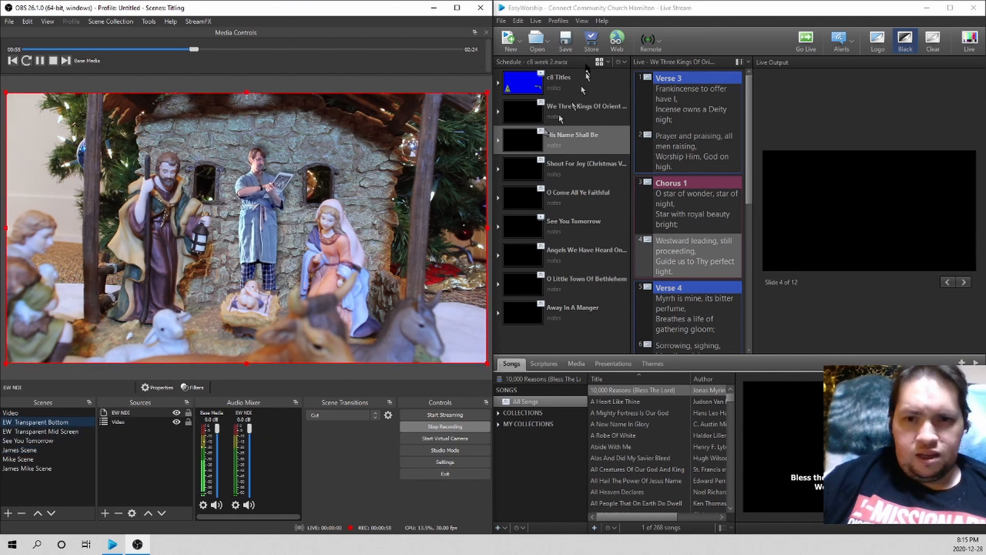
double_click(540, 82)
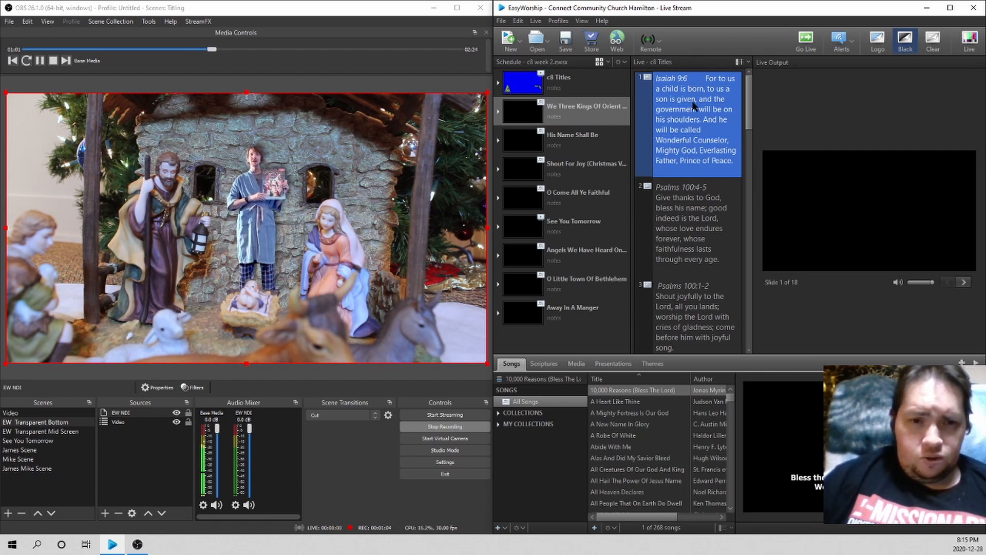
double_click(692, 106)
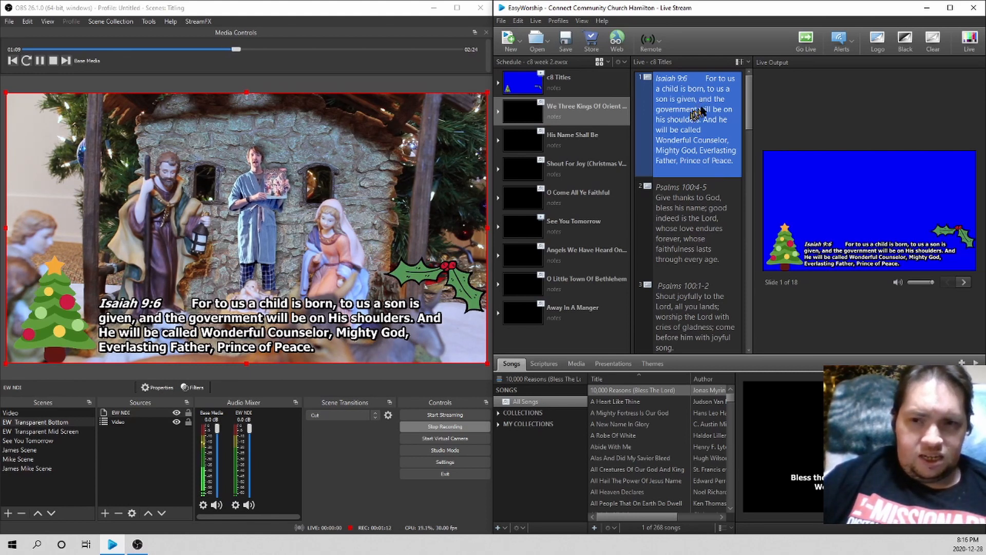
left_click(906, 48)
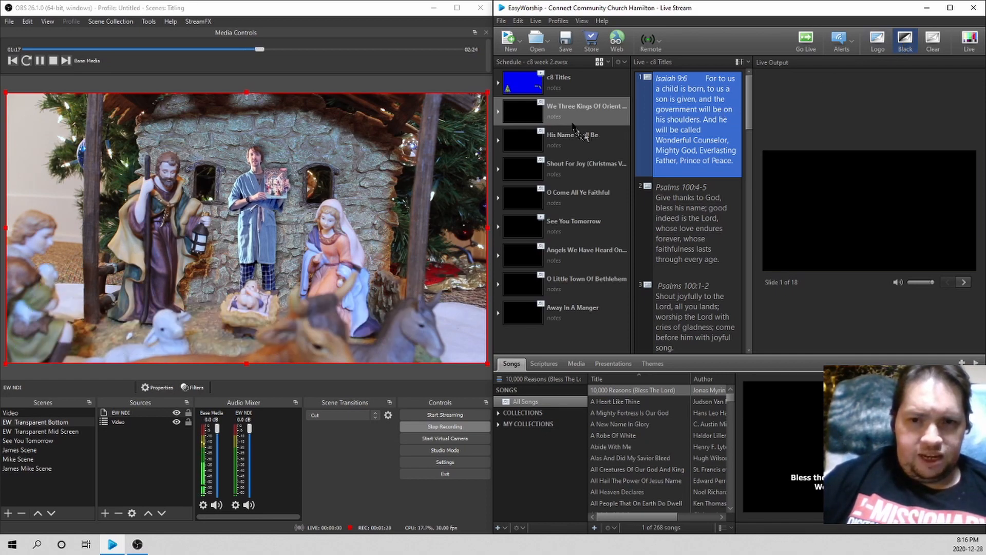
- Send We Three Kings Of Orient live and show both Verse 3 slides, followed by both Chorus 1 slides twice
double_click(563, 110)
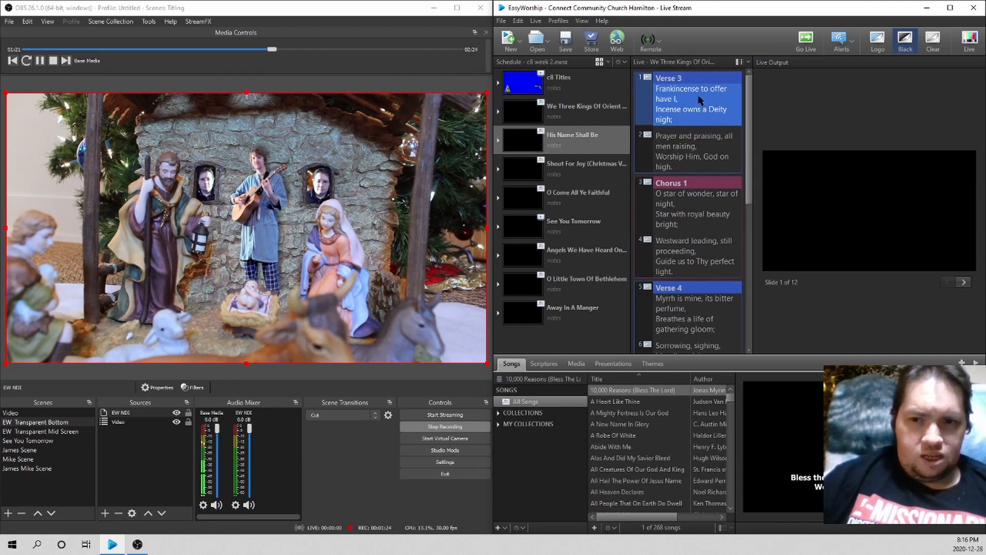
left_click(698, 95)
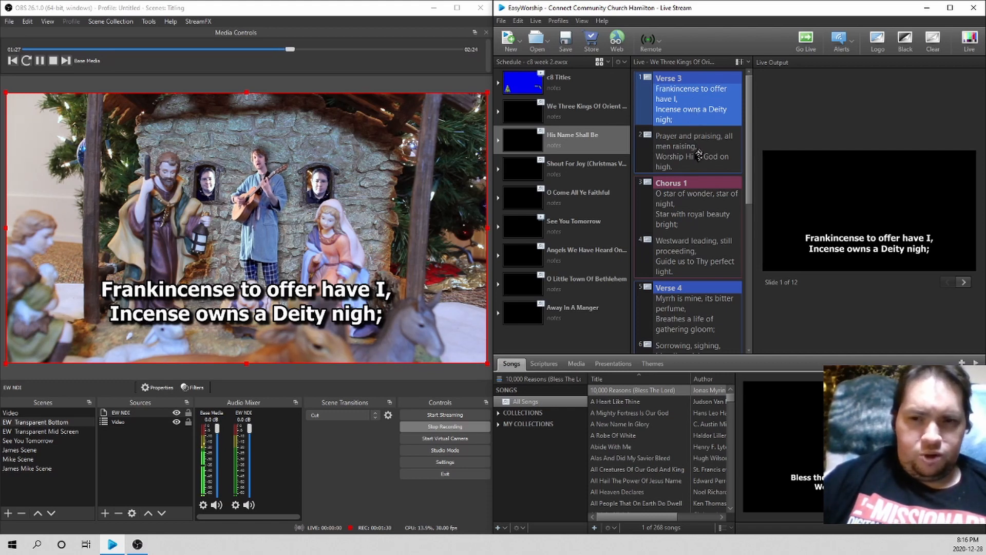
left_click(677, 158)
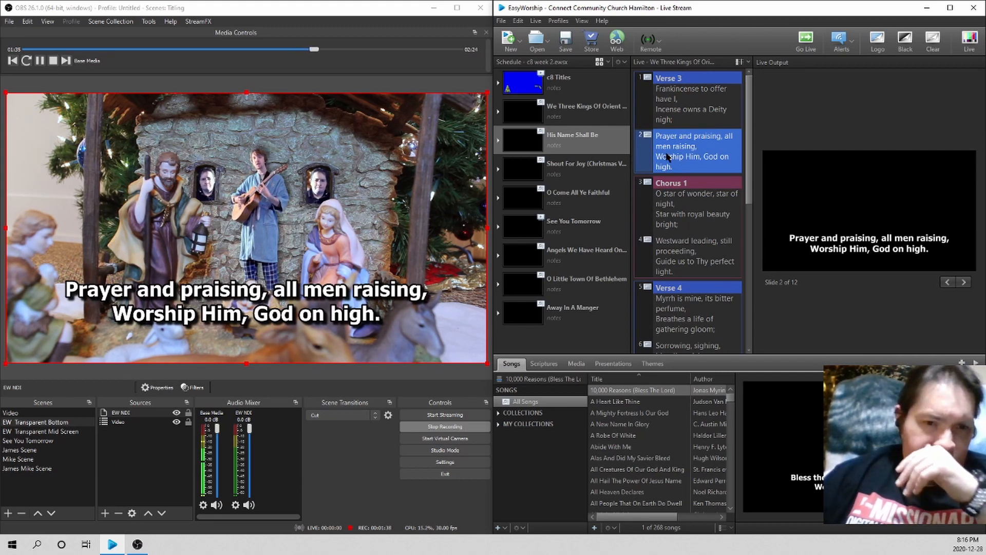
left_click(684, 213)
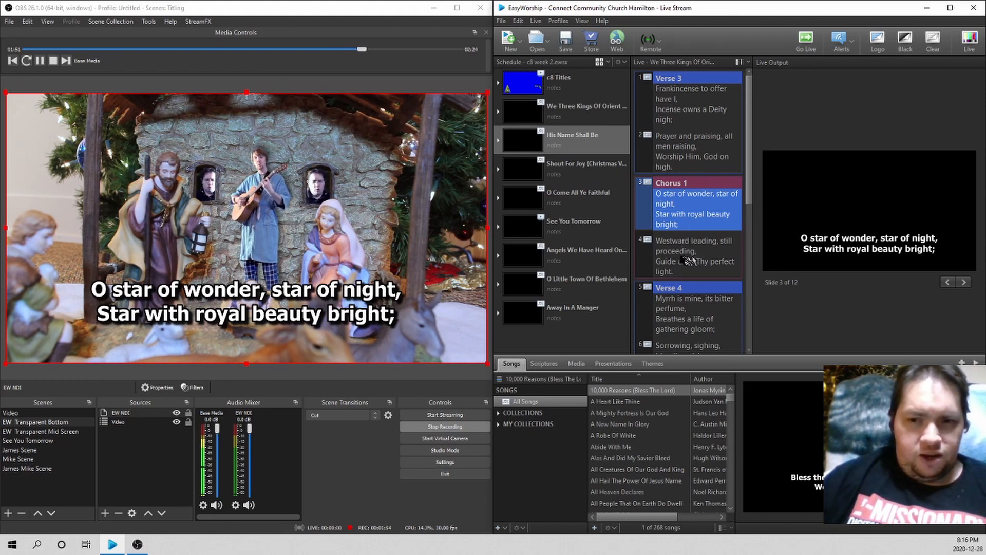
left_click(702, 257)
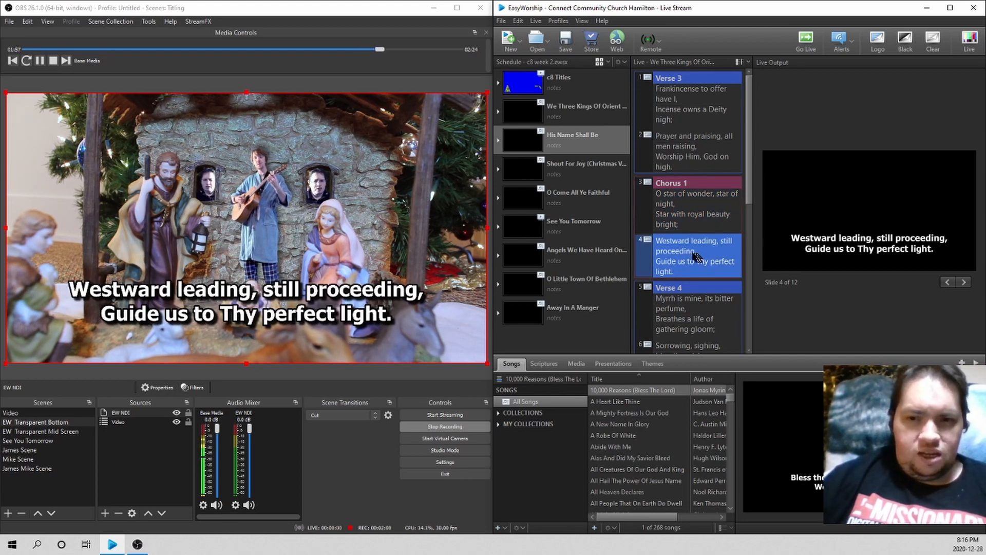
left_click(692, 210)
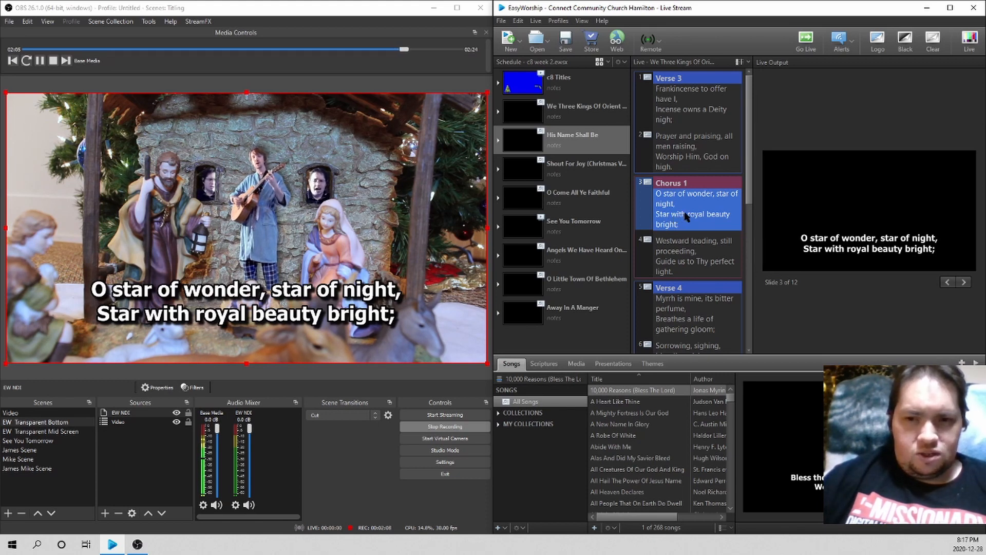
left_click(680, 252)
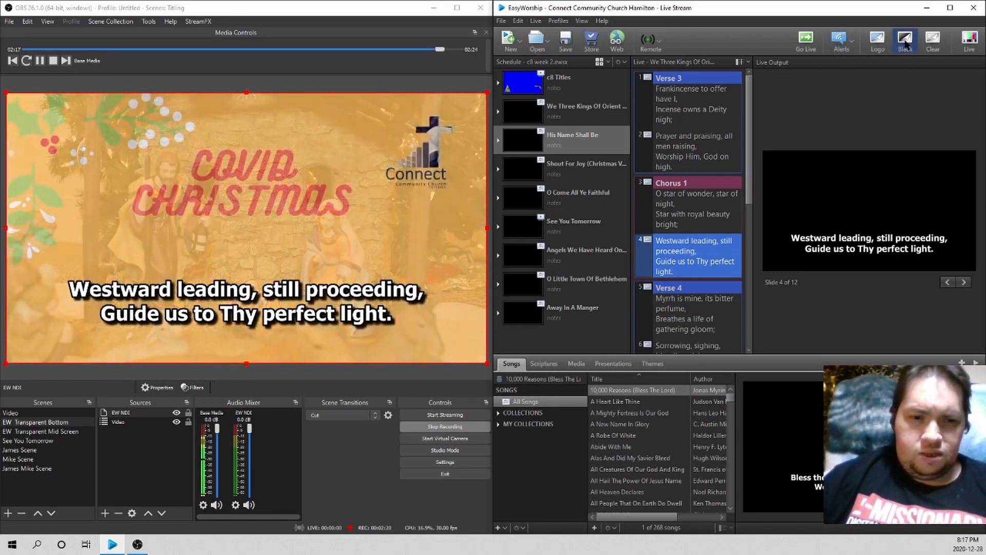
- Black out the EasyWorship live output and stop the OBS recording
left_click(906, 45)
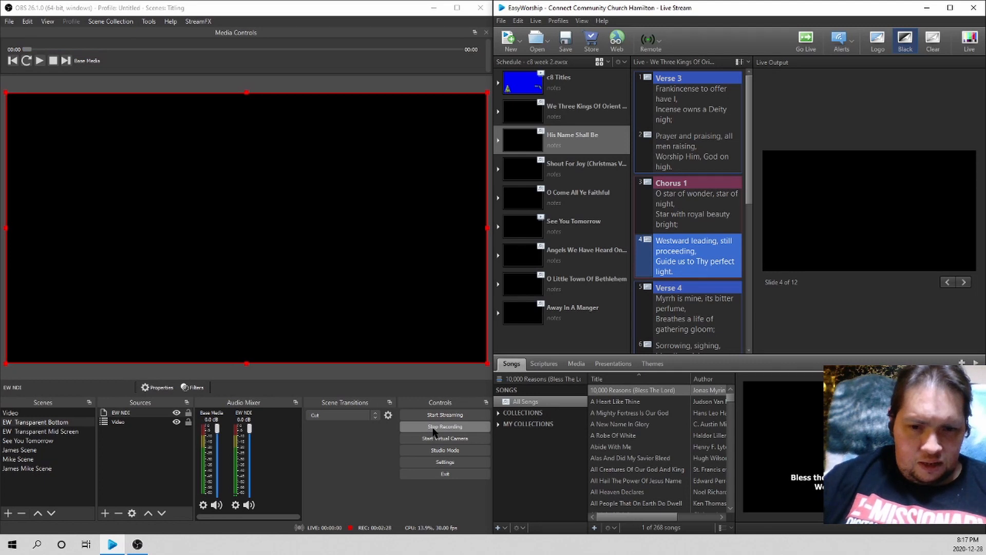
left_click(434, 427)
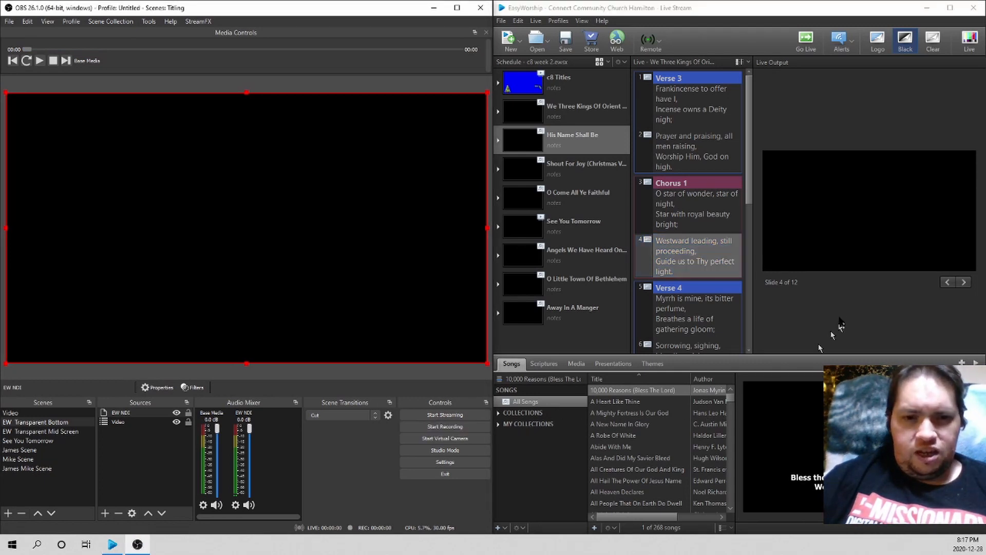